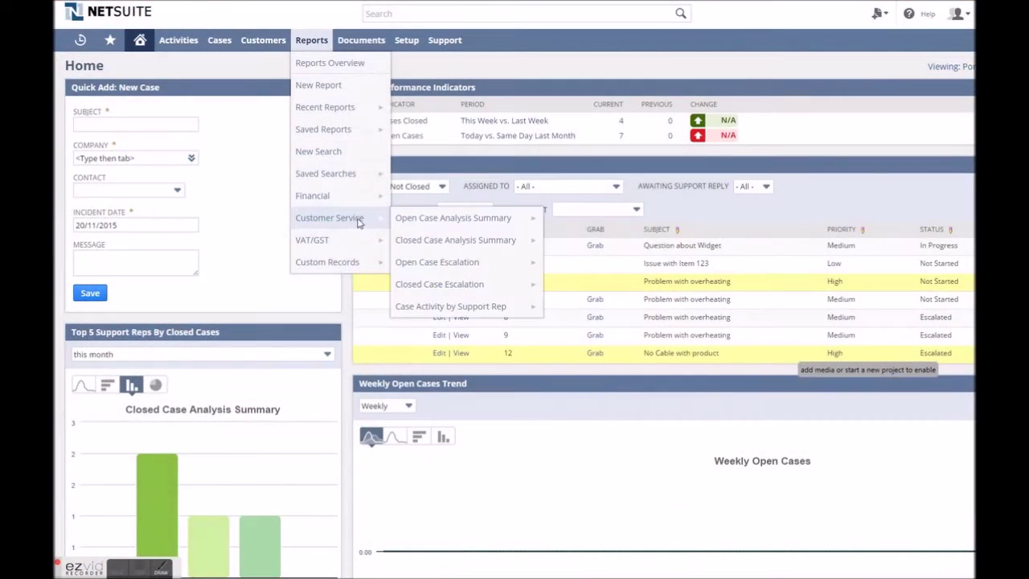
# View the Open Case Analysis summary and detail, then the Closed Case Analysis summary and detail.
pyautogui.click(416, 217)
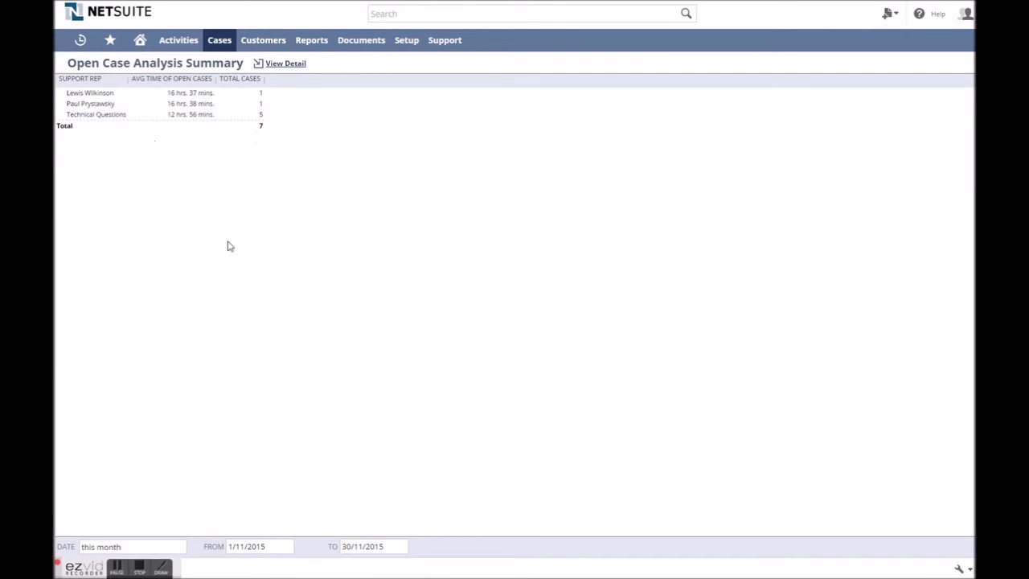
pyautogui.click(291, 64)
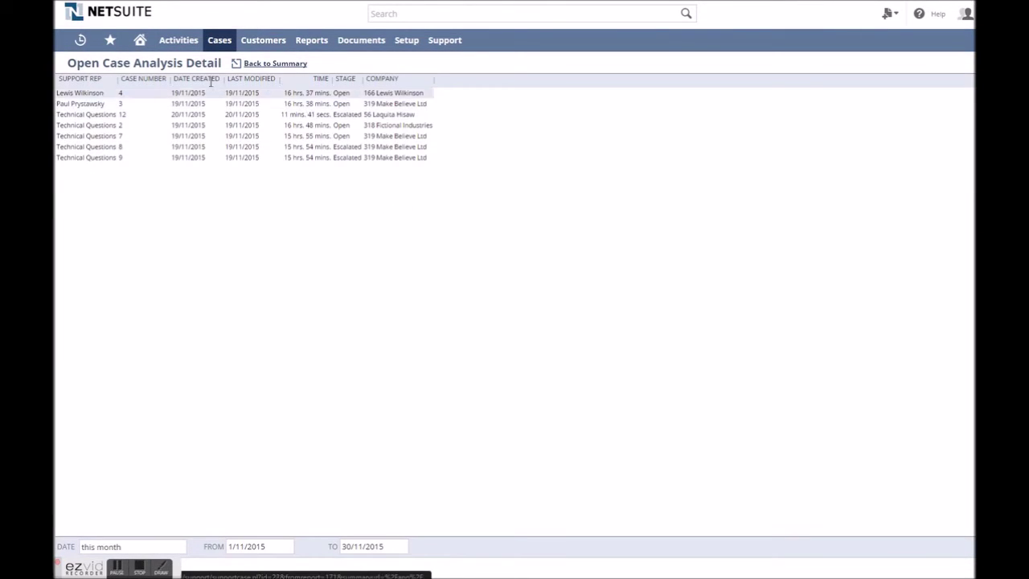
pyautogui.moveTo(311, 41)
pyautogui.moveTo(329, 218)
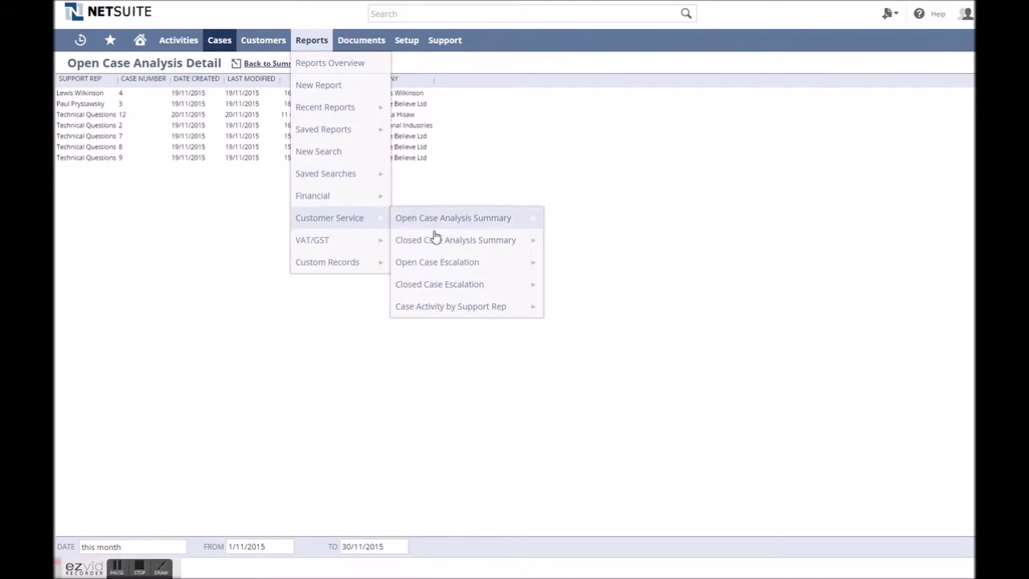
pyautogui.click(444, 240)
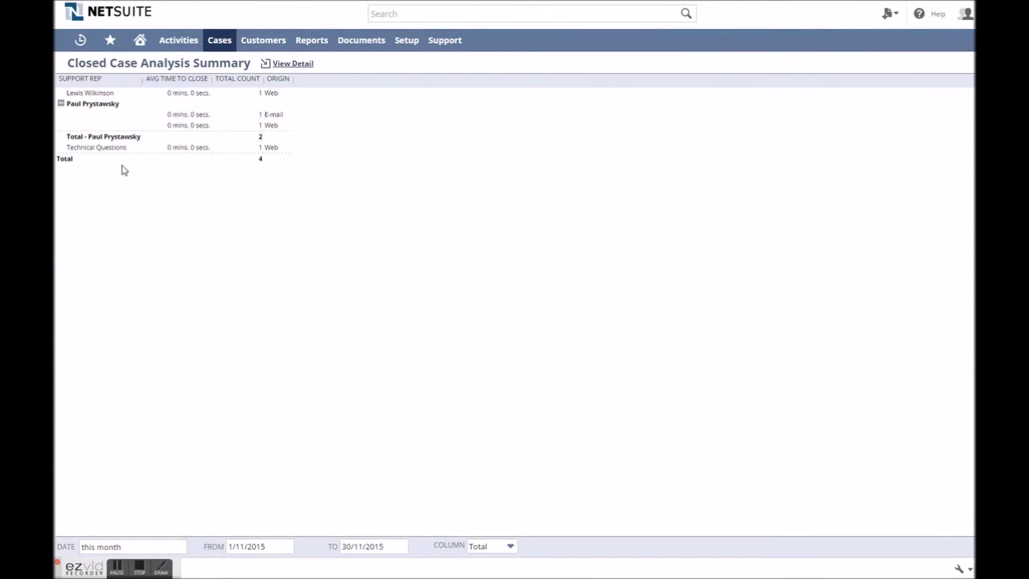
pyautogui.click(294, 67)
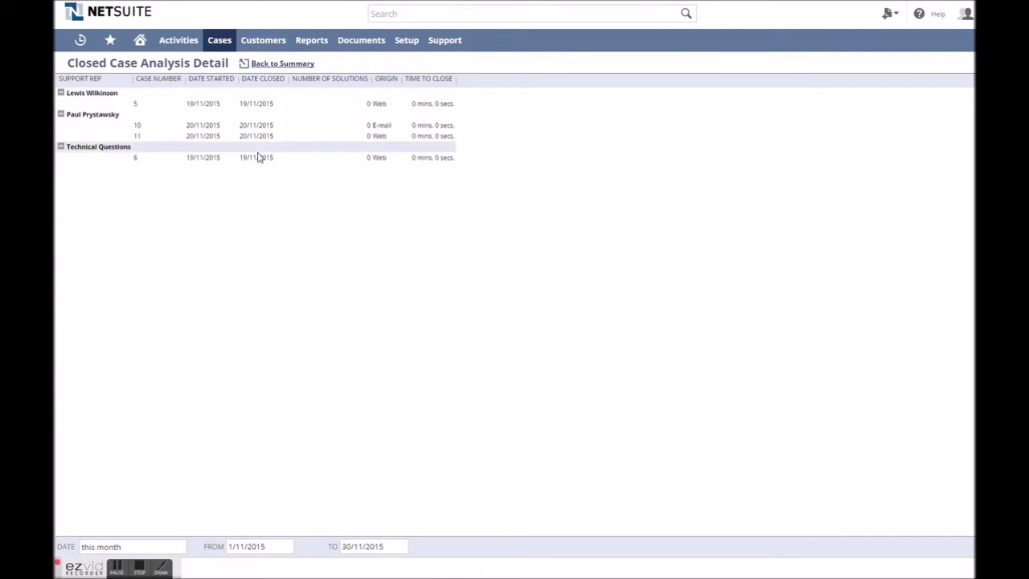
# View the Case Activity by Support Rep summary and its detail report.
pyautogui.moveTo(312, 44)
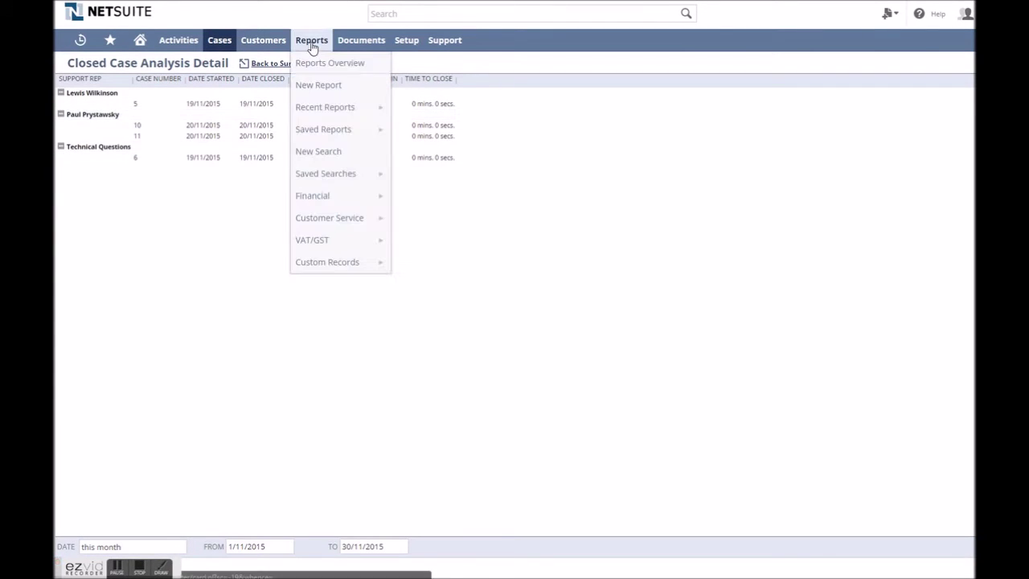
pyautogui.moveTo(340, 218)
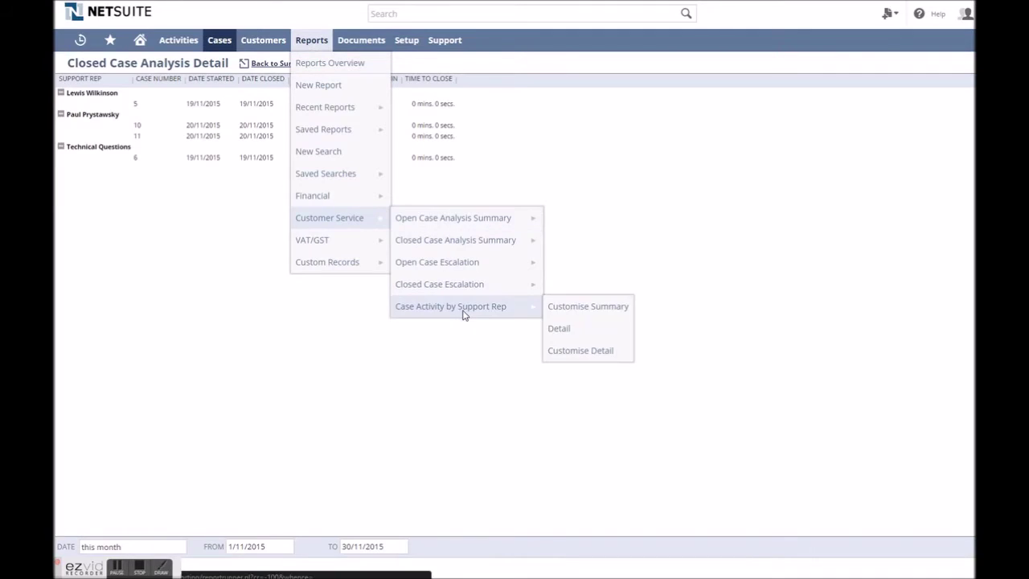
pyautogui.click(462, 307)
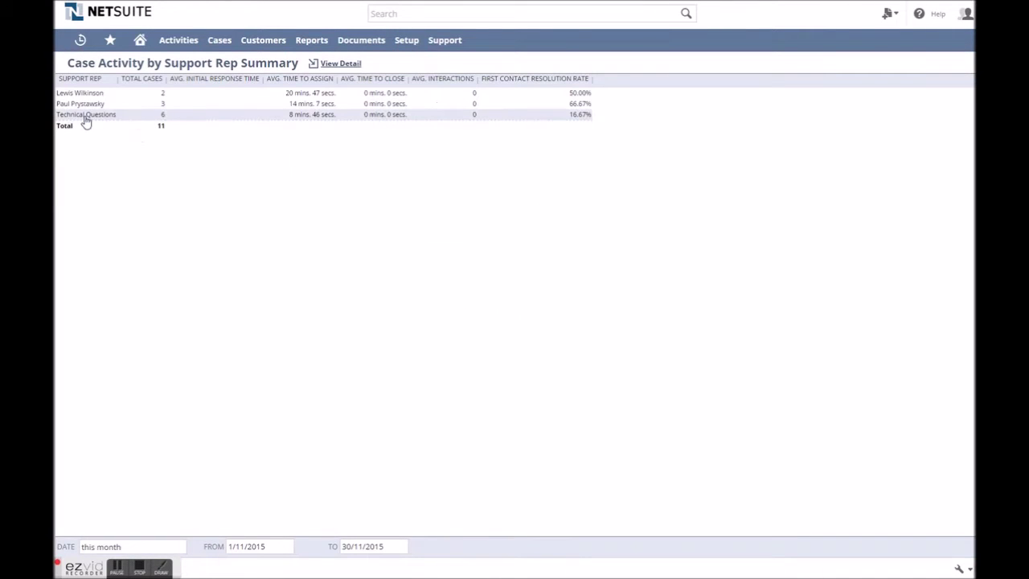
pyautogui.click(338, 66)
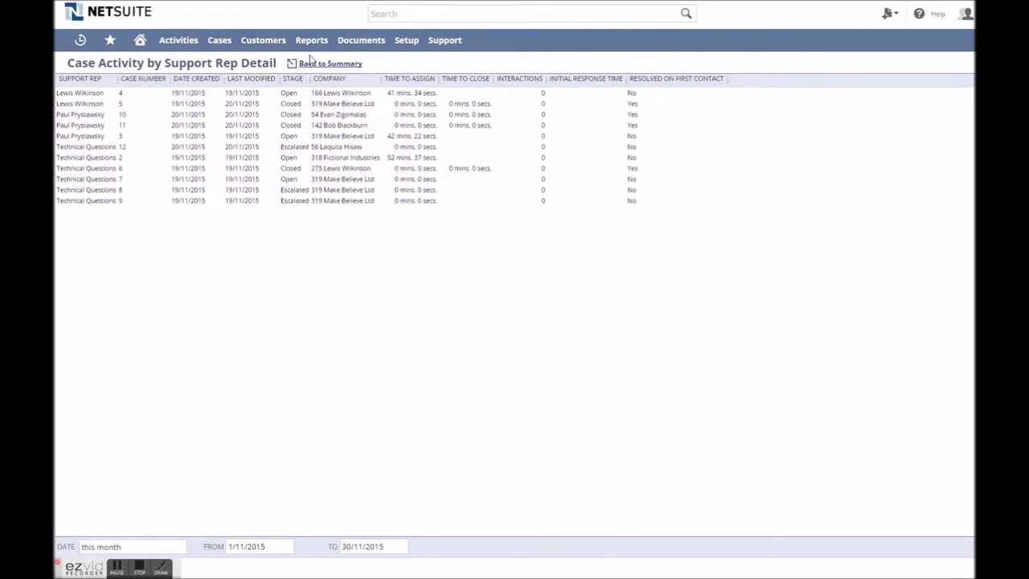
# Reopen the Open Case Analysis Summary report from the Reports menu.
pyautogui.moveTo(311, 40)
pyautogui.moveTo(329, 218)
pyautogui.click(418, 220)
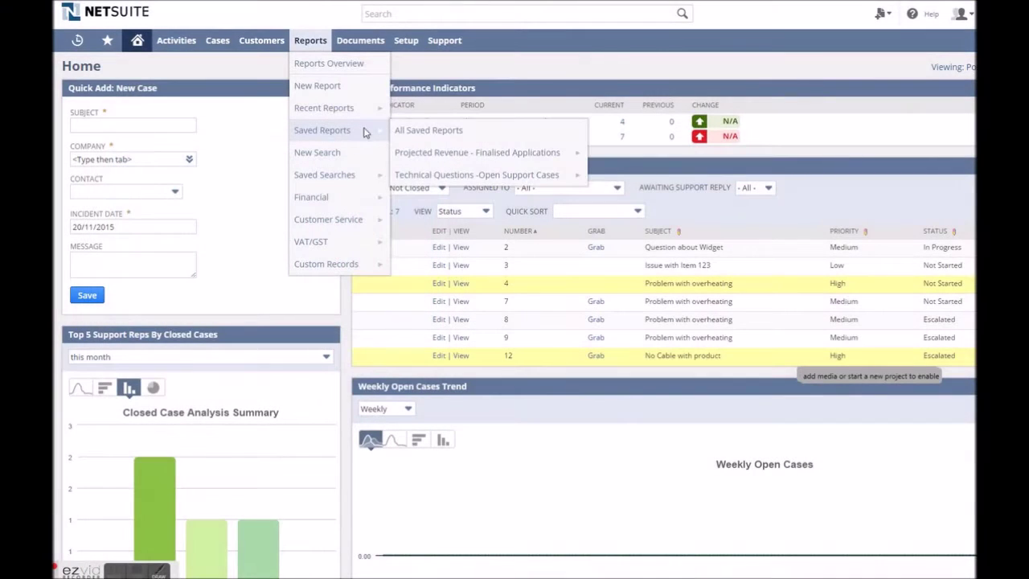
# Open the saved Technical Questions -Open Support Cases report and drill into its Total row.
pyautogui.click(481, 174)
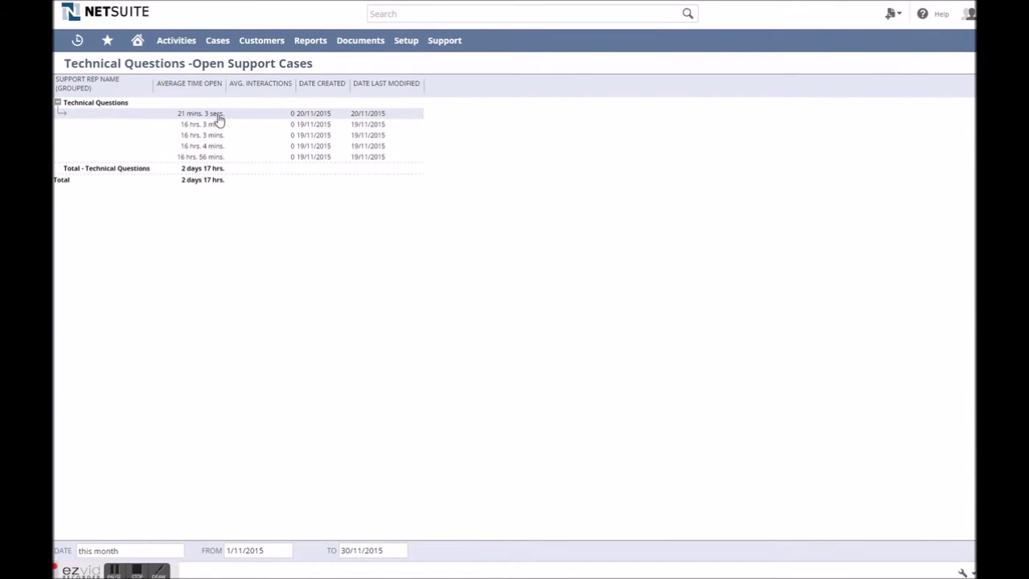
pyautogui.click(214, 183)
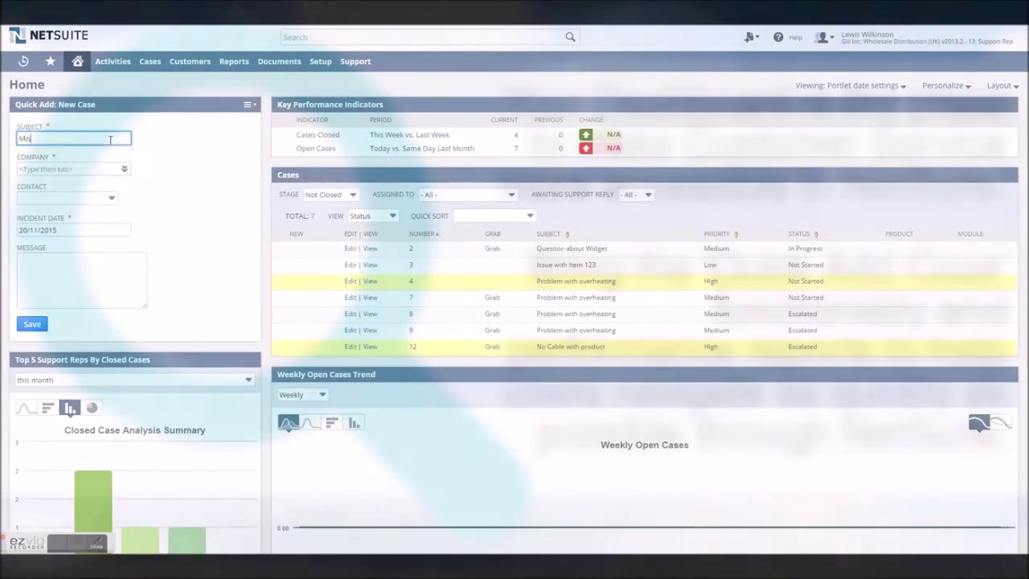
# Enter subject 'Missing cable on delivery' and set the company to 319 Make Believe Ltd.
pyautogui.write('e on delivery')
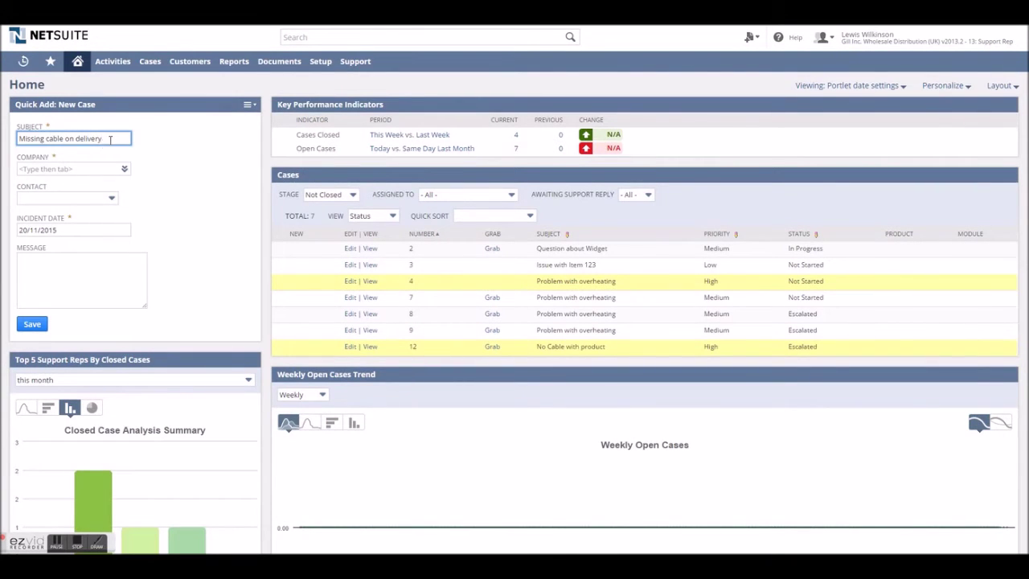
pyautogui.click(83, 170)
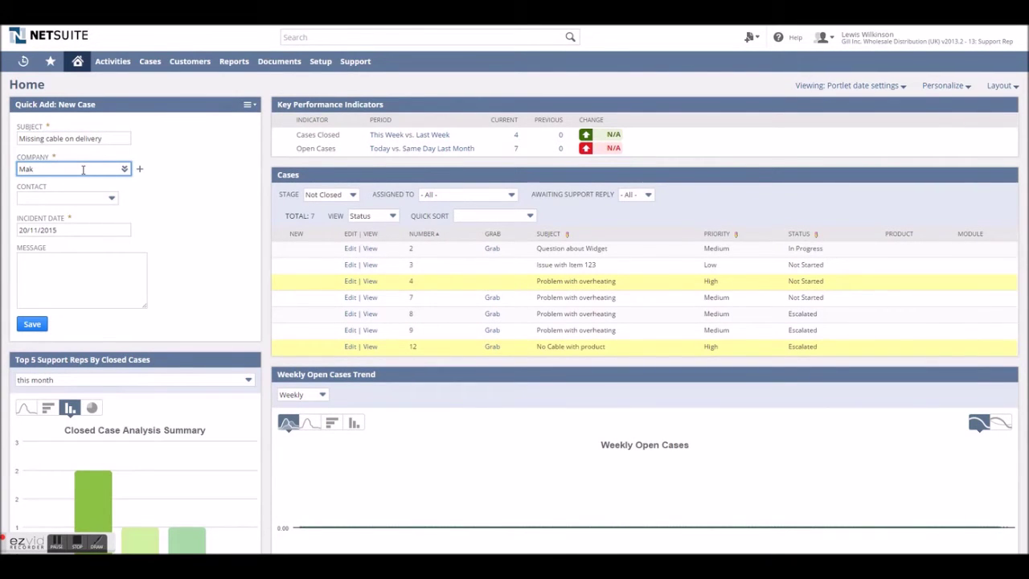
pyautogui.write('Make')
pyautogui.press('Tab')
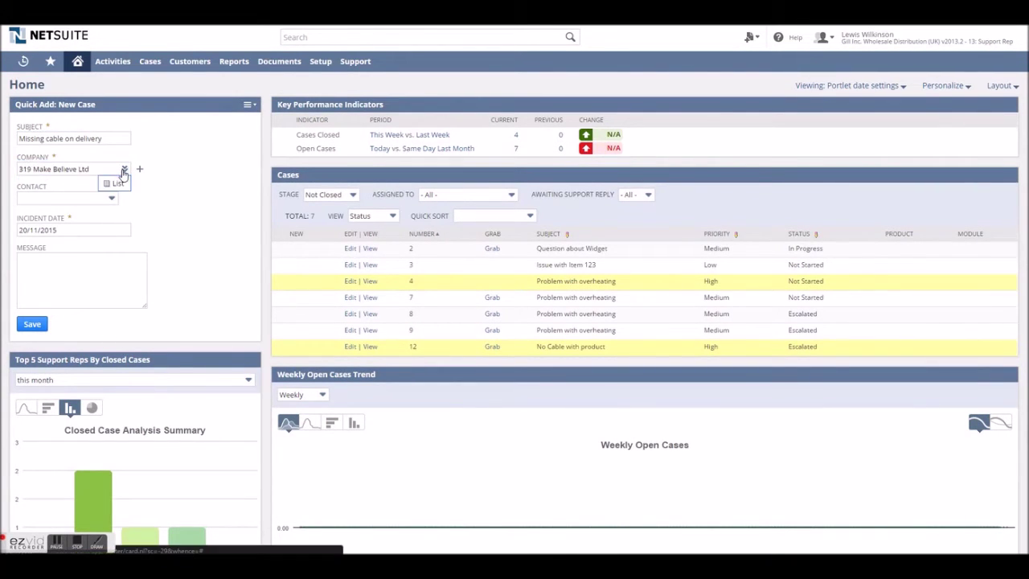
pyautogui.click(125, 169)
pyautogui.press('Escape')
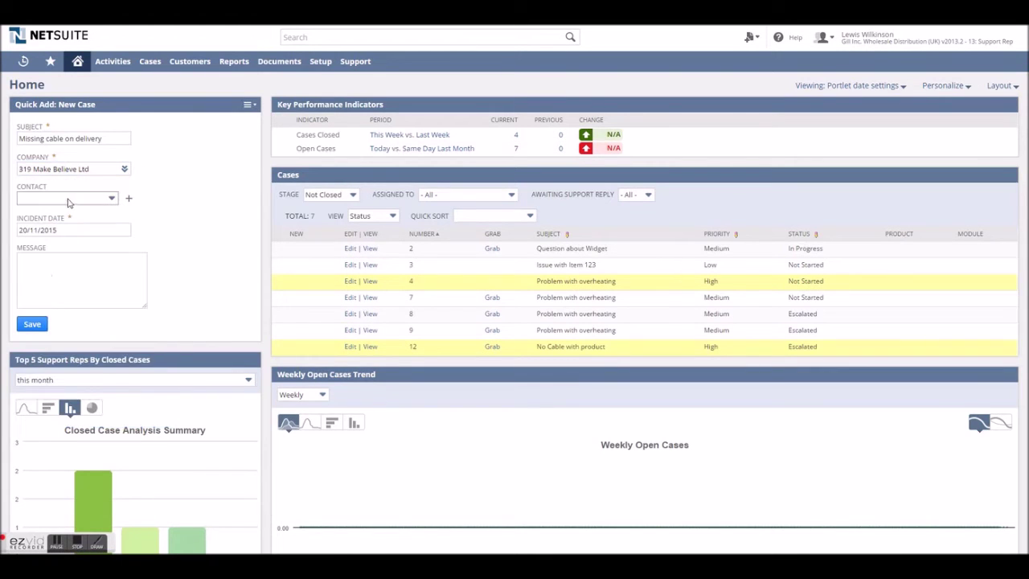
pyautogui.click(131, 199)
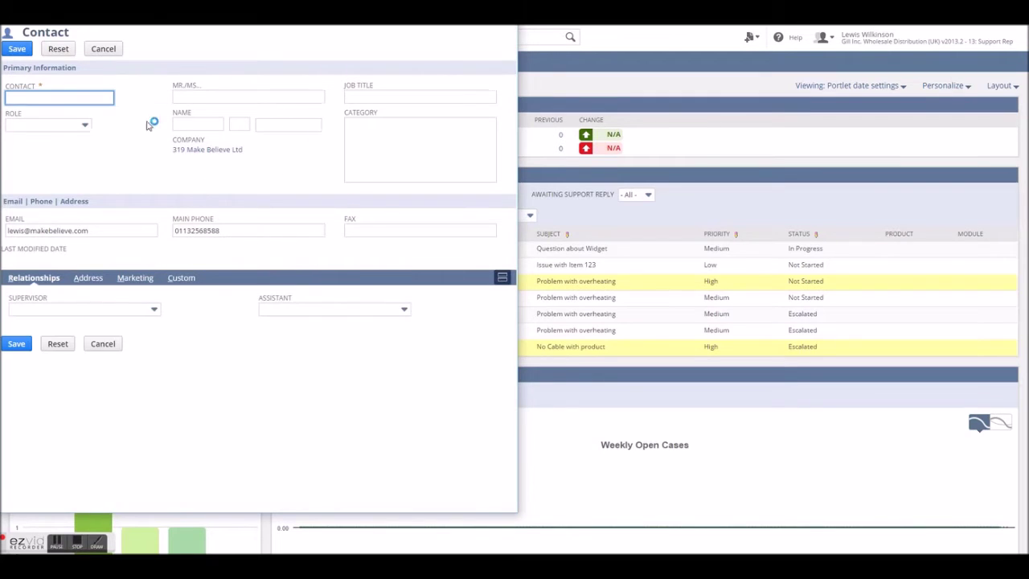
pyautogui.click(506, 13)
# Paste the missing-cable description into the Message field and save the case.
pyautogui.click(65, 272)
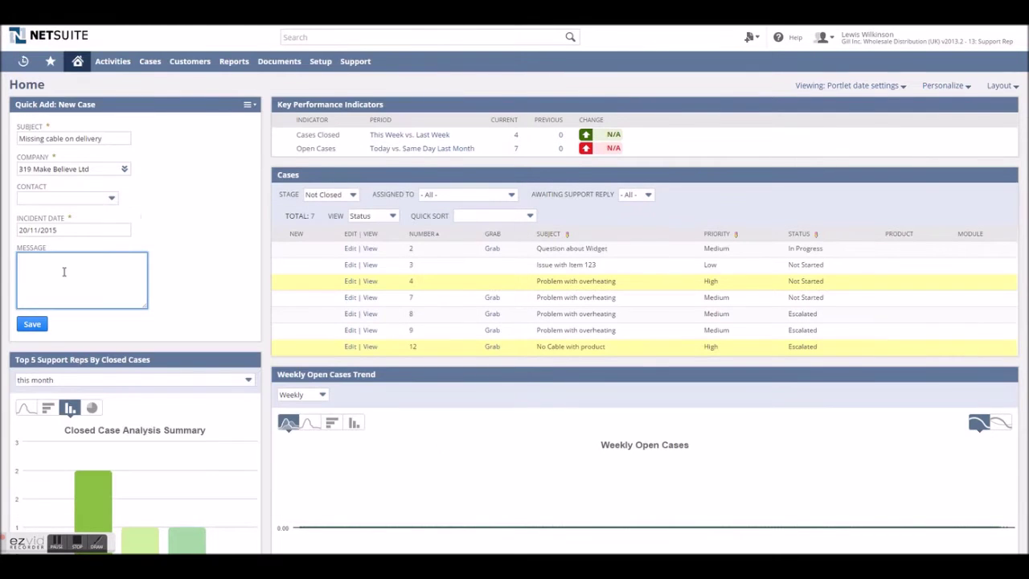
pyautogui.write('Customer received item without Cable required for use as advertised.')
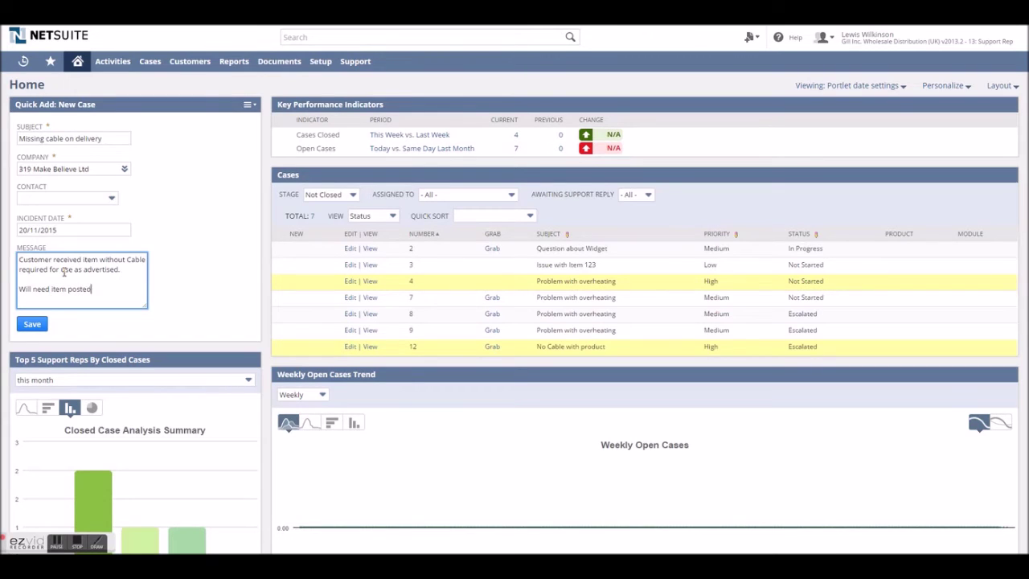
pyautogui.click(32, 324)
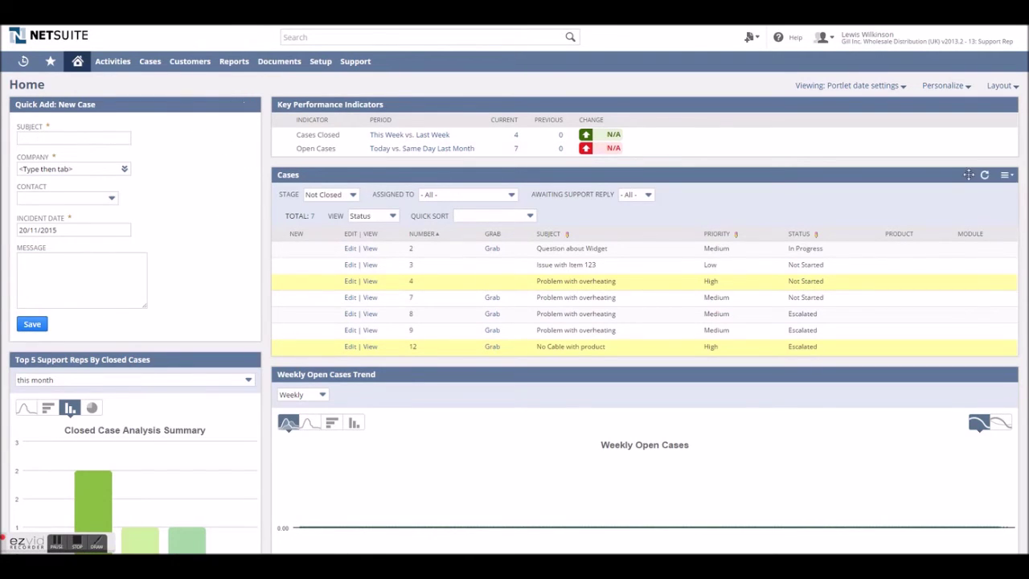
# Refresh the cases list, open new case 13, then return to the Home dashboard.
pyautogui.click(983, 176)
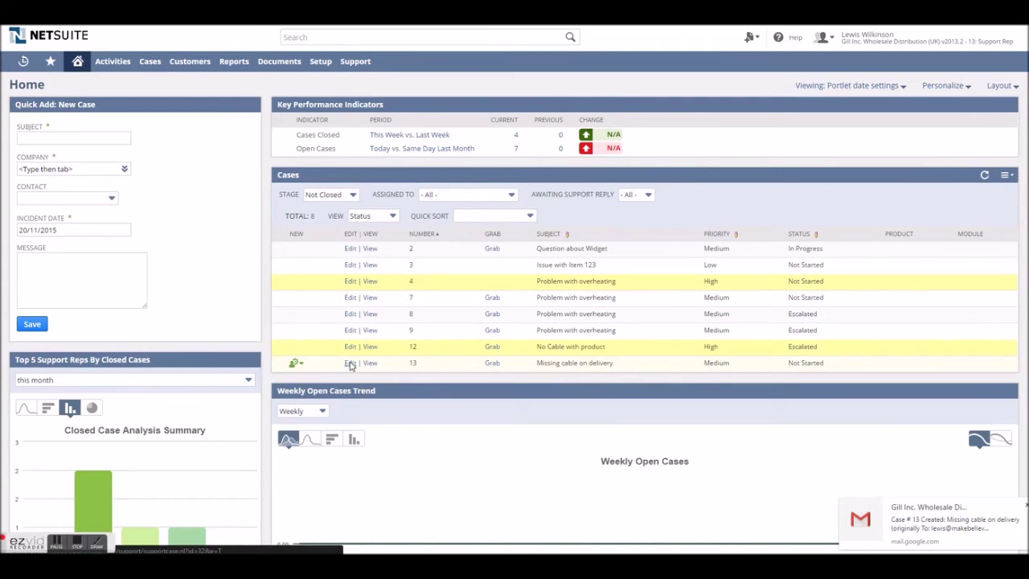
pyautogui.click(350, 363)
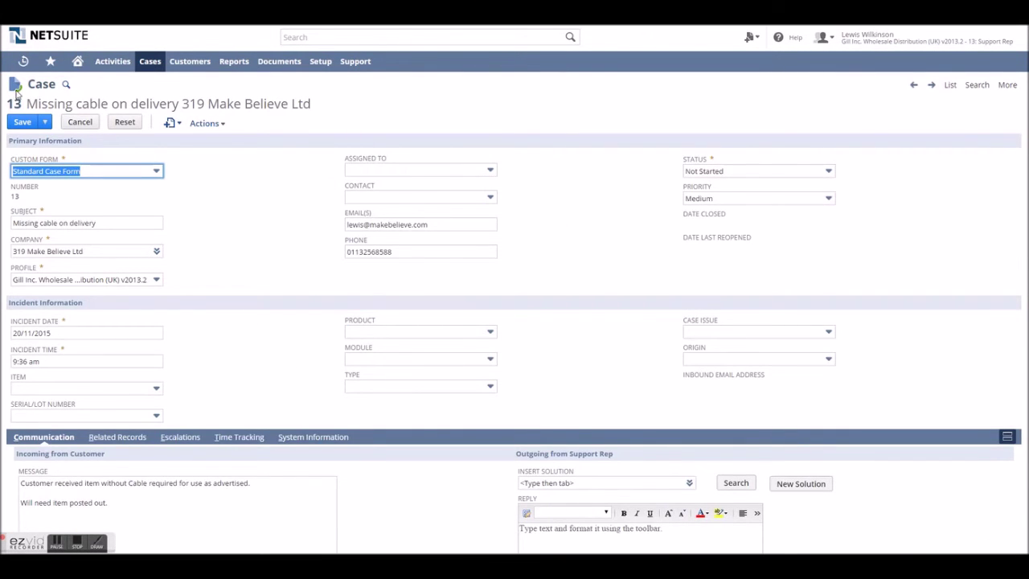
pyautogui.click(77, 61)
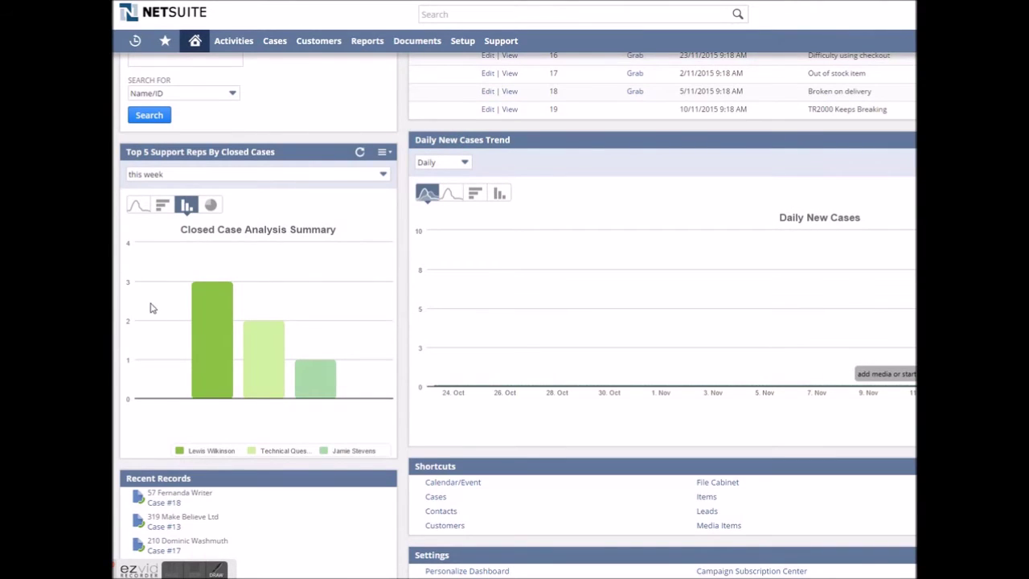
pyautogui.moveTo(224, 351)
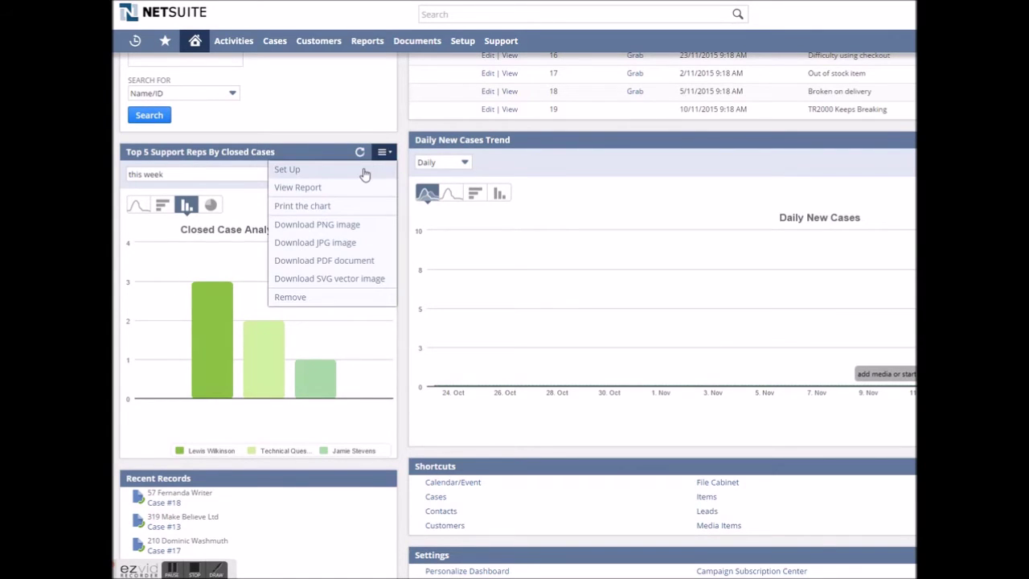
pyautogui.click(364, 170)
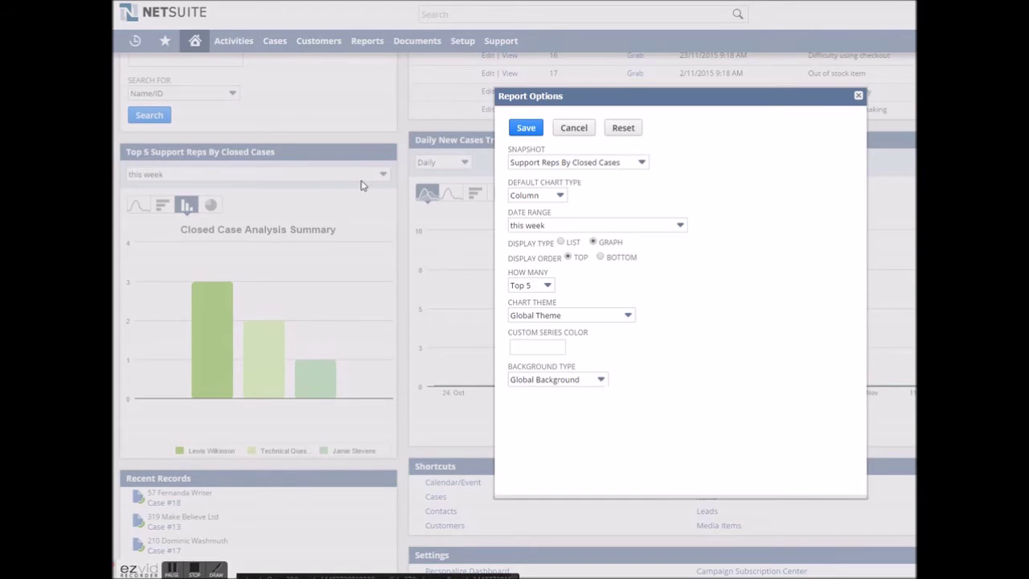
pyautogui.moveTo(568, 97); pyautogui.dragTo(290, 117)
pyautogui.click(284, 182)
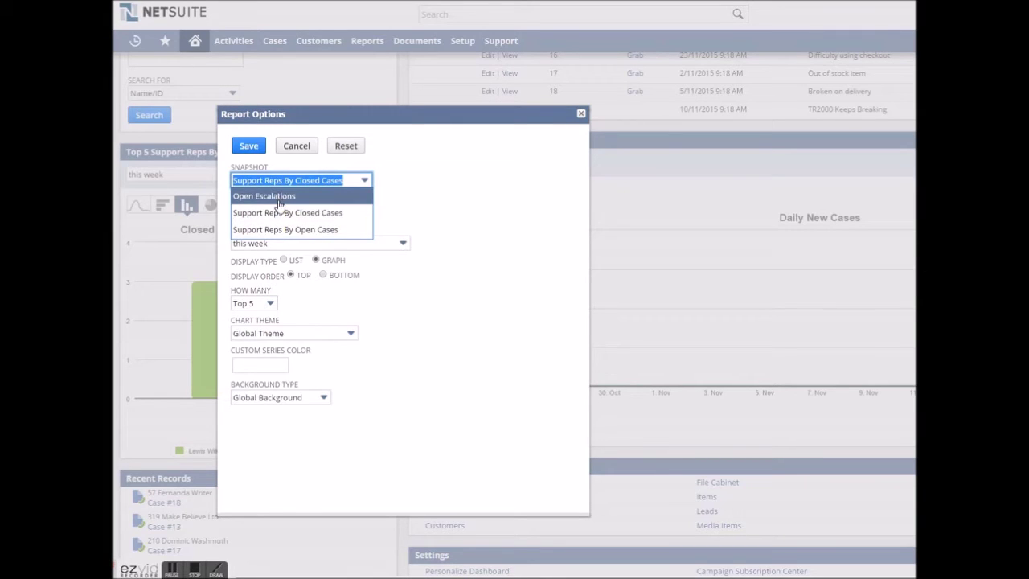
pyautogui.click(282, 214)
pyautogui.click(286, 144)
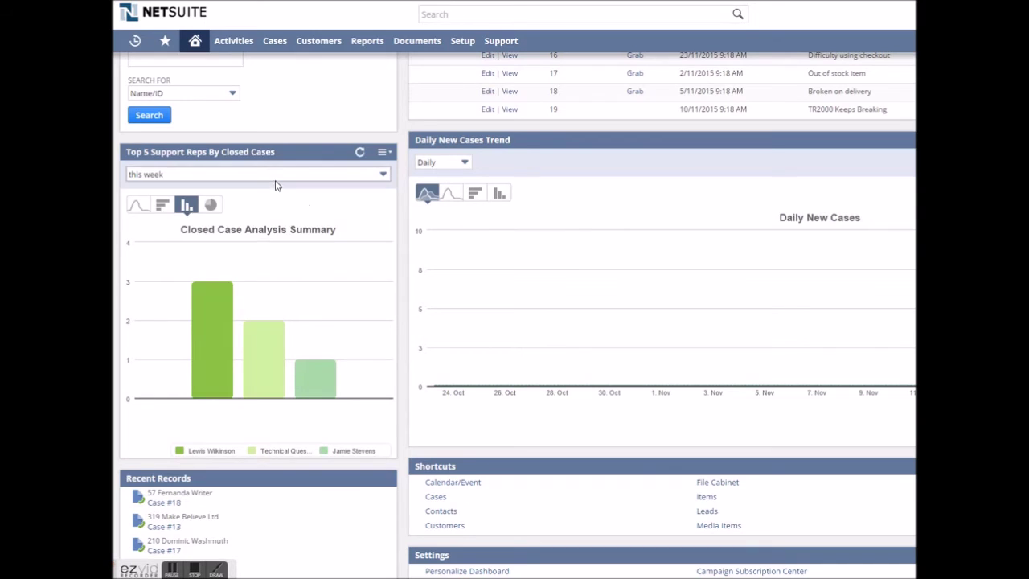
pyautogui.click(265, 175)
pyautogui.scroll(2, 254, 229)
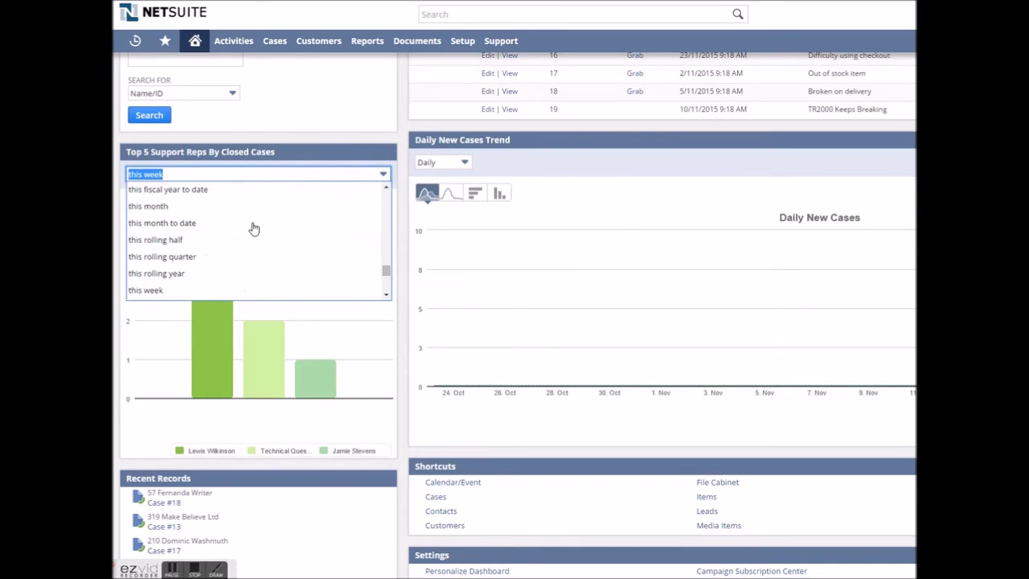
pyautogui.click(237, 213)
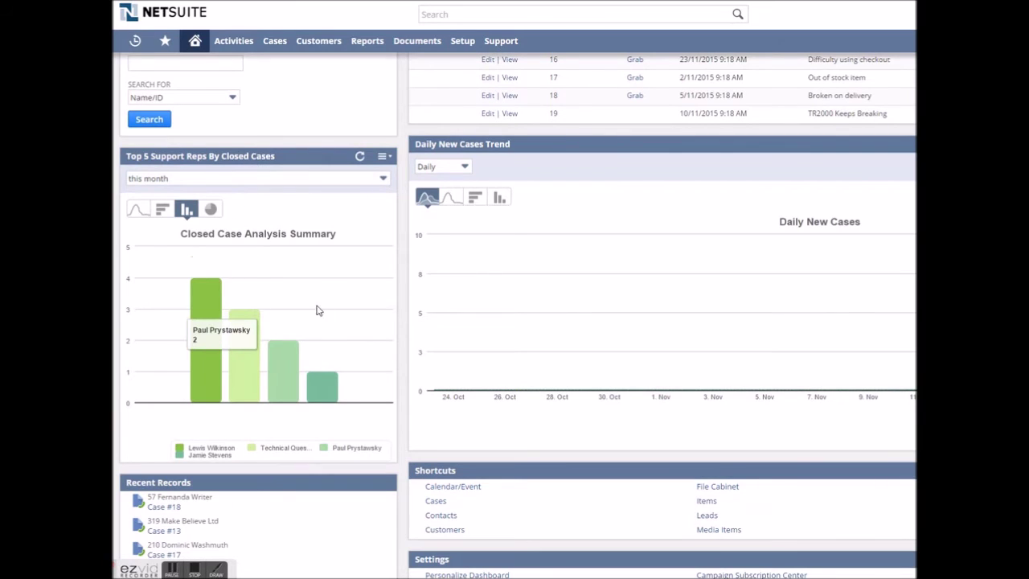
pyautogui.click(248, 178)
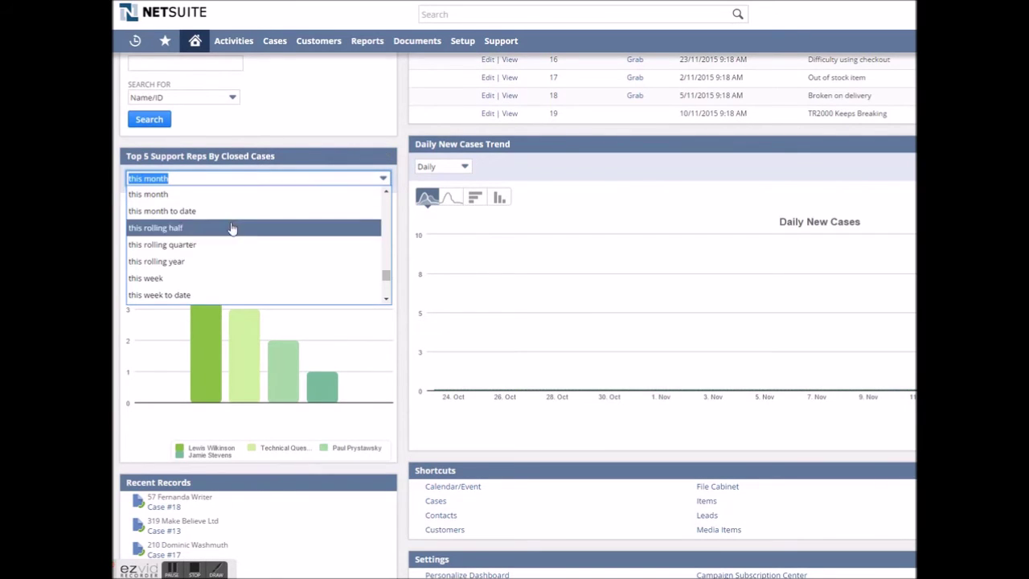
pyautogui.click(225, 275)
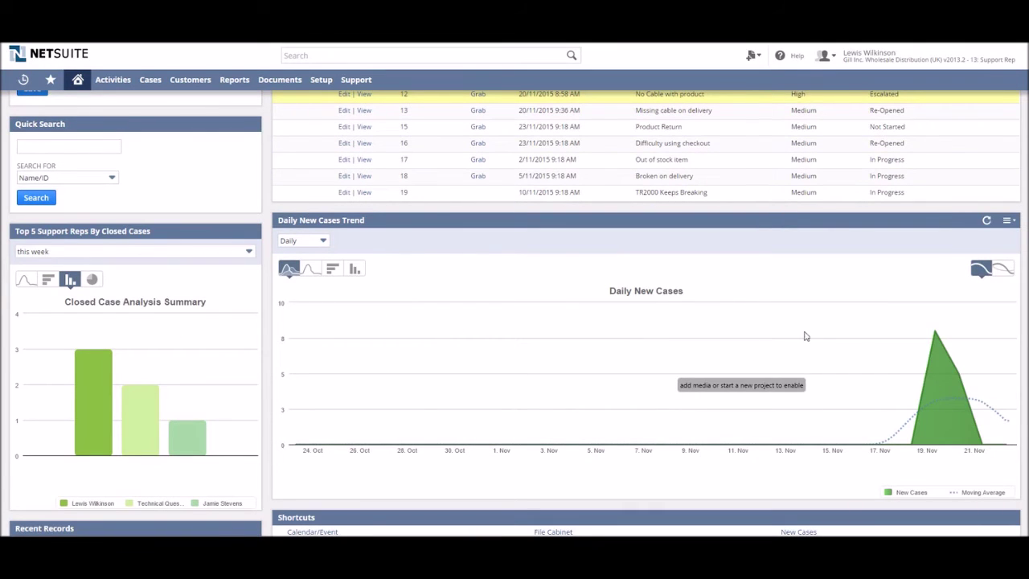
pyautogui.moveTo(913, 412)
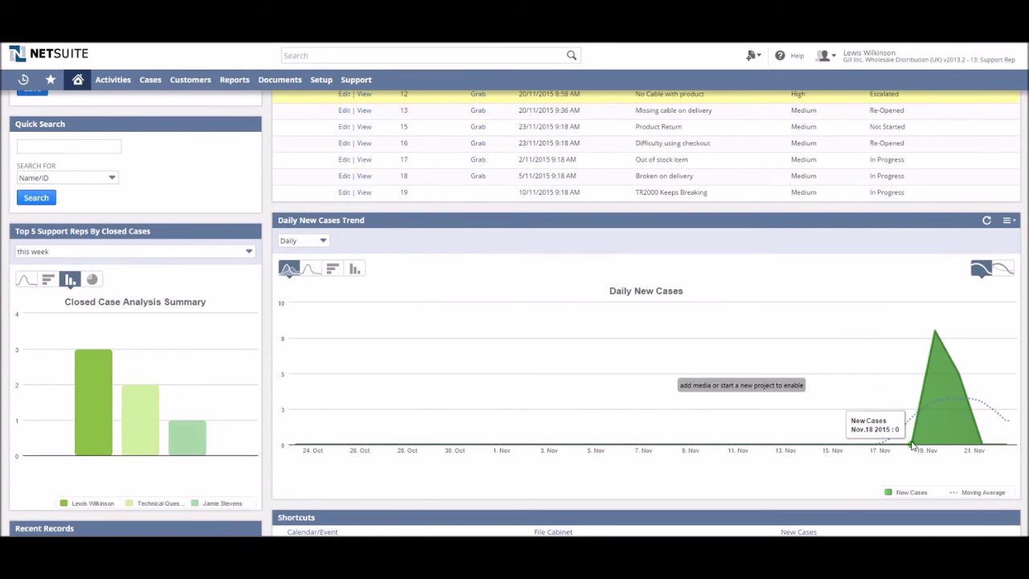
pyautogui.moveTo(929, 363)
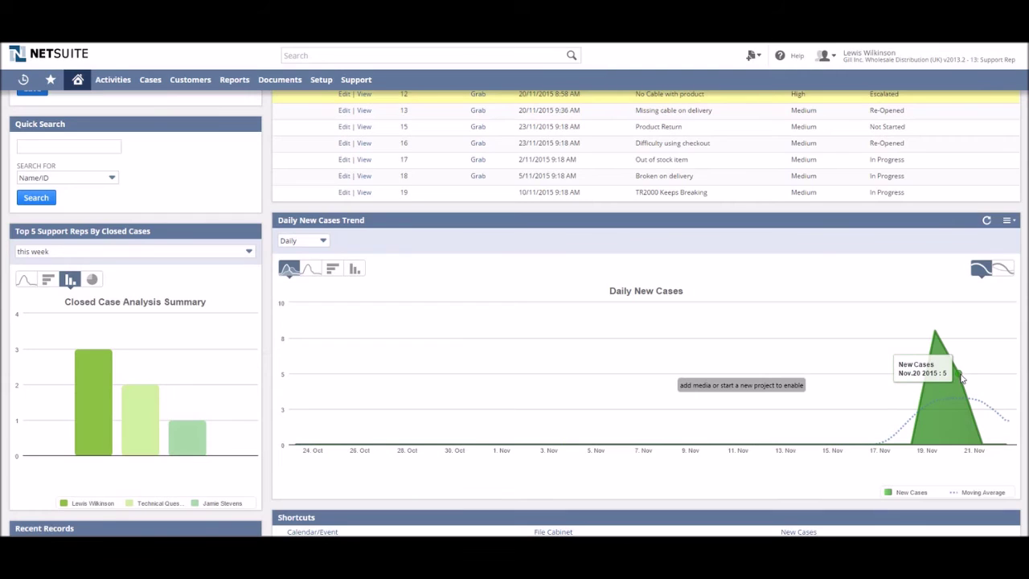
pyautogui.moveTo(942, 346)
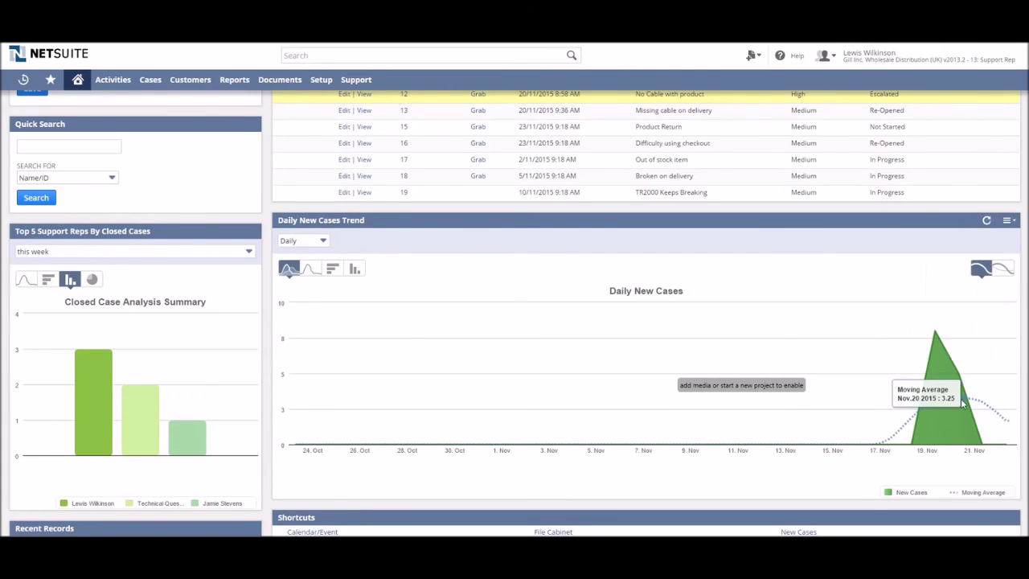
# Set the trend graph's KPI to Open Cases and save.
pyautogui.moveTo(1007, 219)
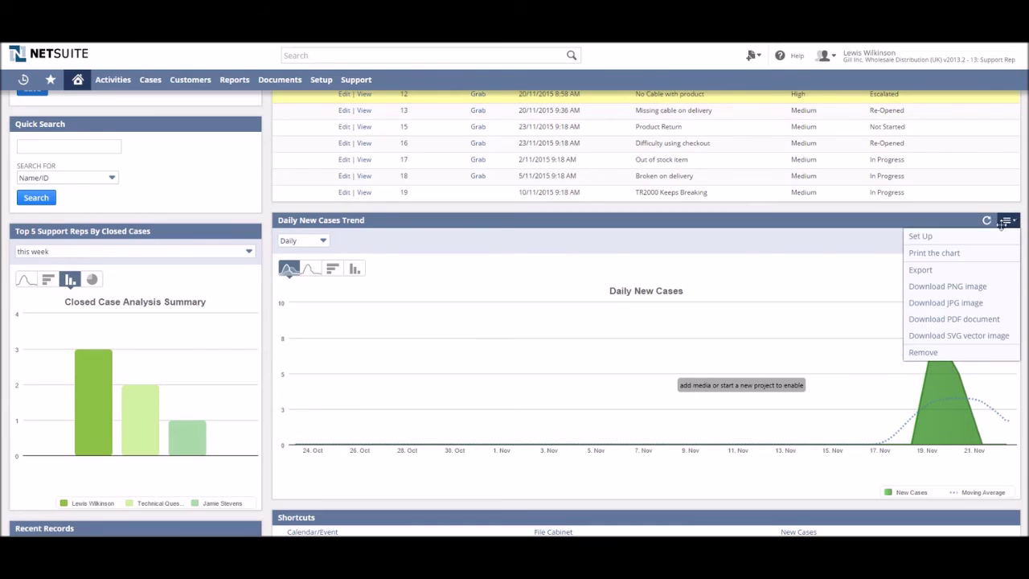
pyautogui.click(994, 239)
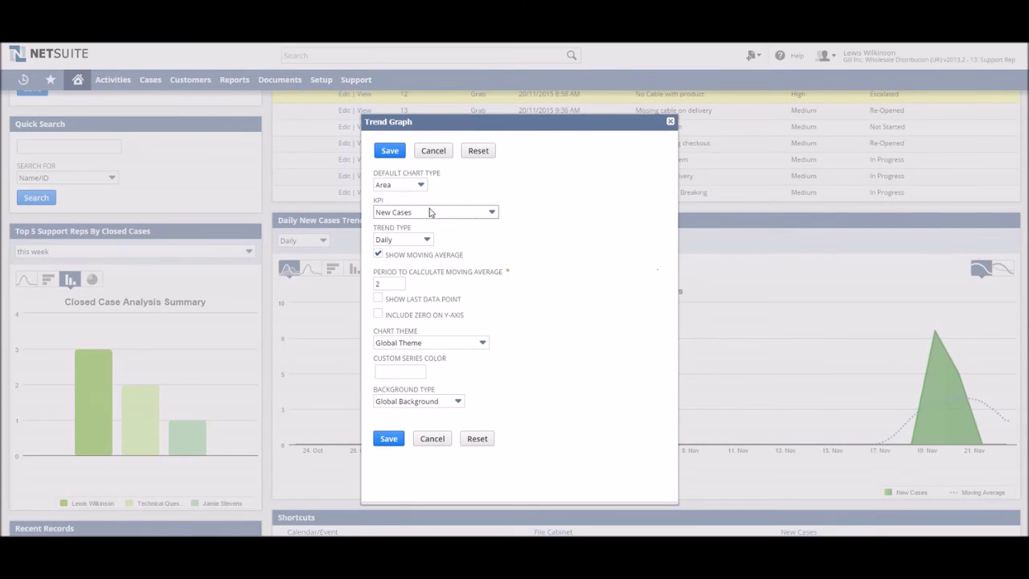
pyautogui.click(429, 211)
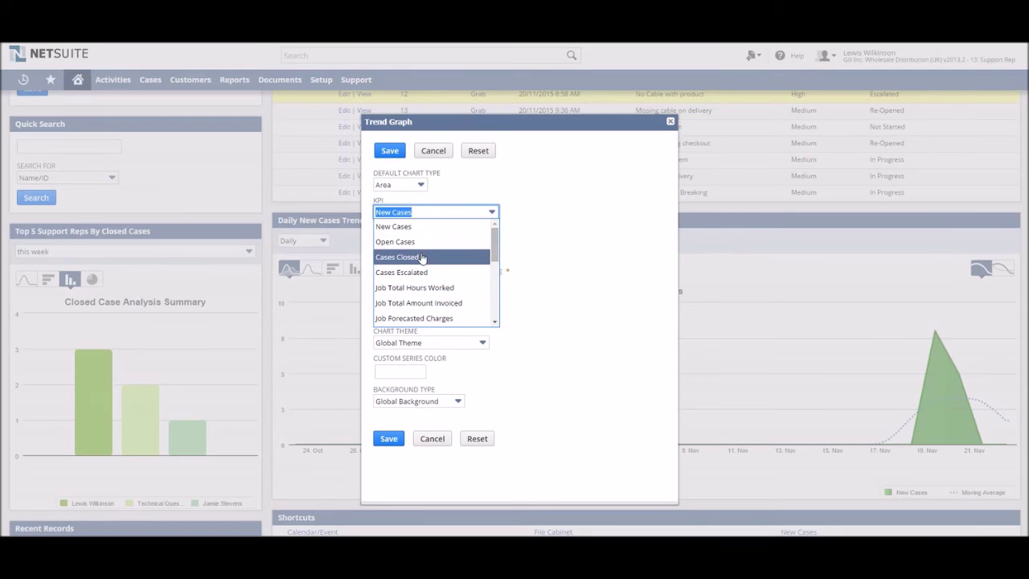
pyautogui.click(421, 243)
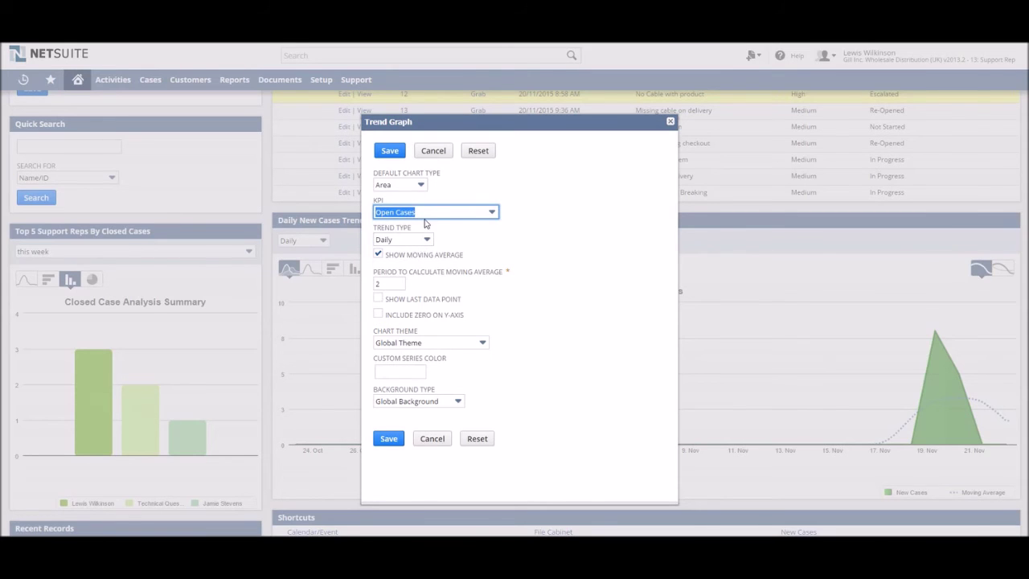
pyautogui.click(388, 153)
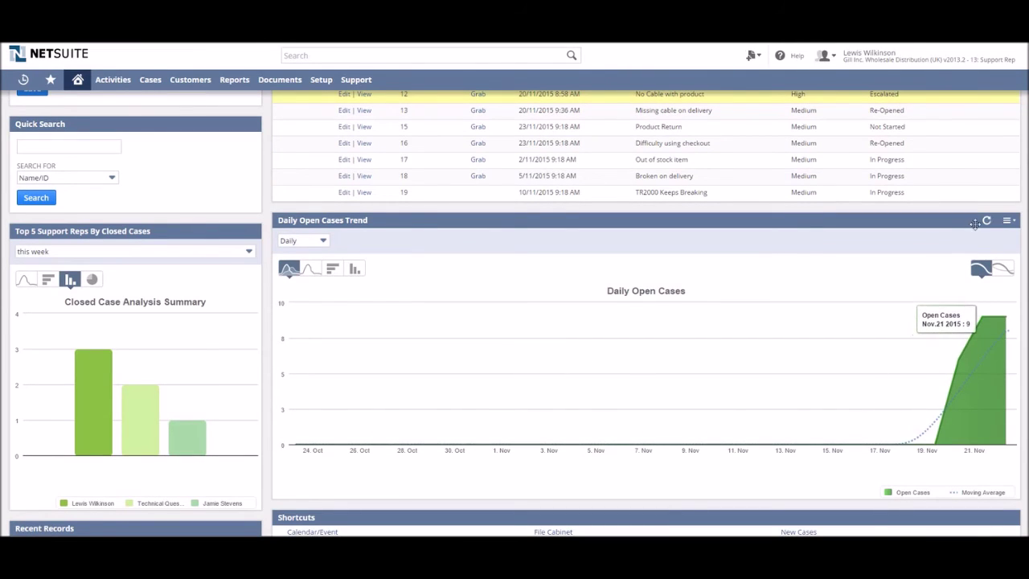
# Change the trend graph's KPI to Cases Closed and save.
pyautogui.click(996, 234)
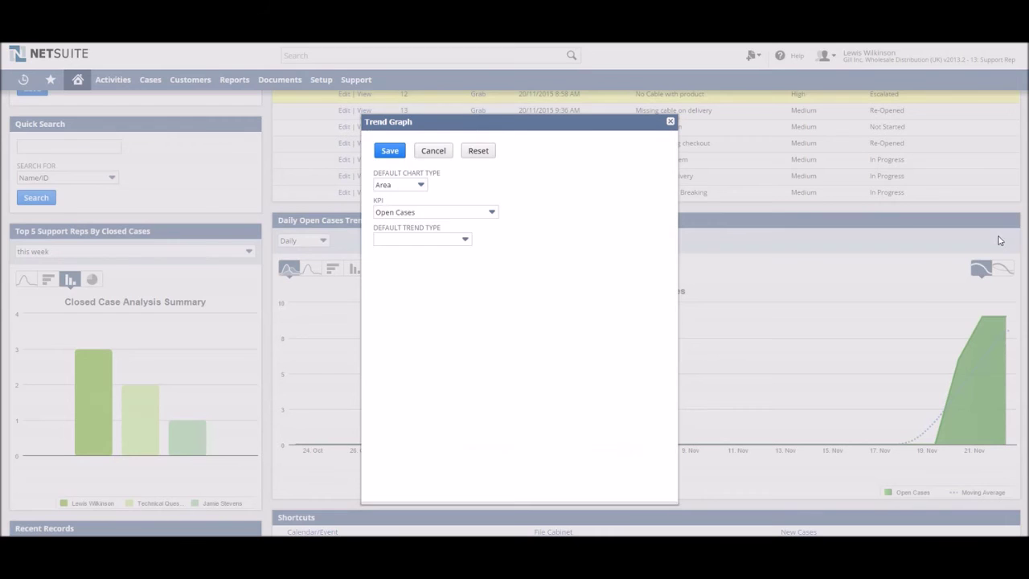
pyautogui.click(450, 213)
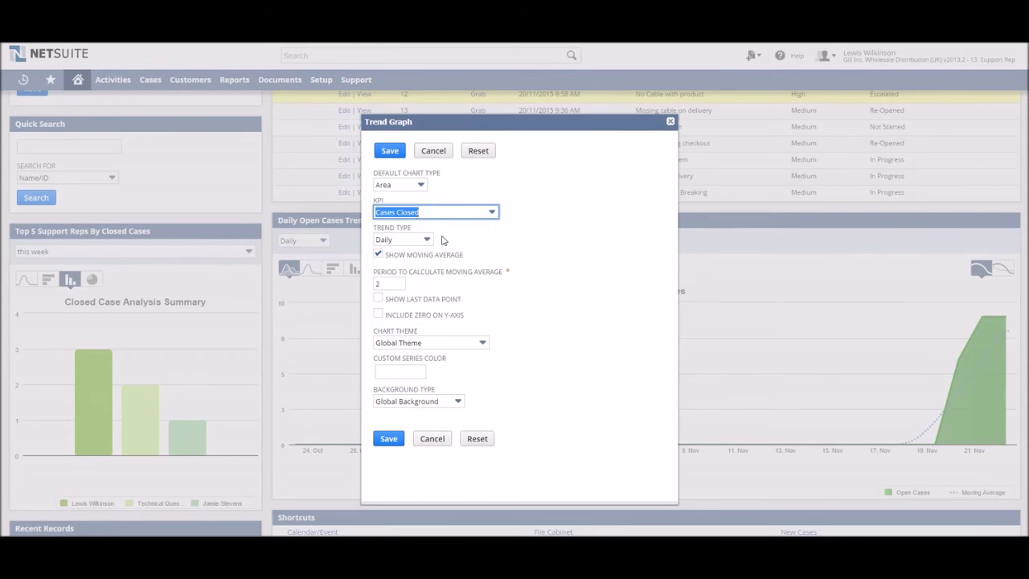
pyautogui.click(388, 152)
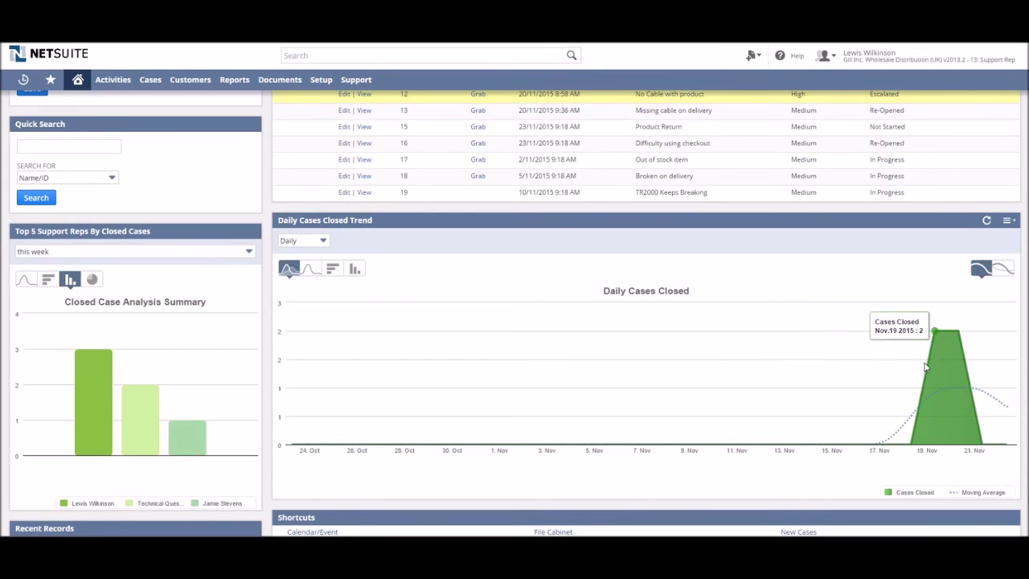